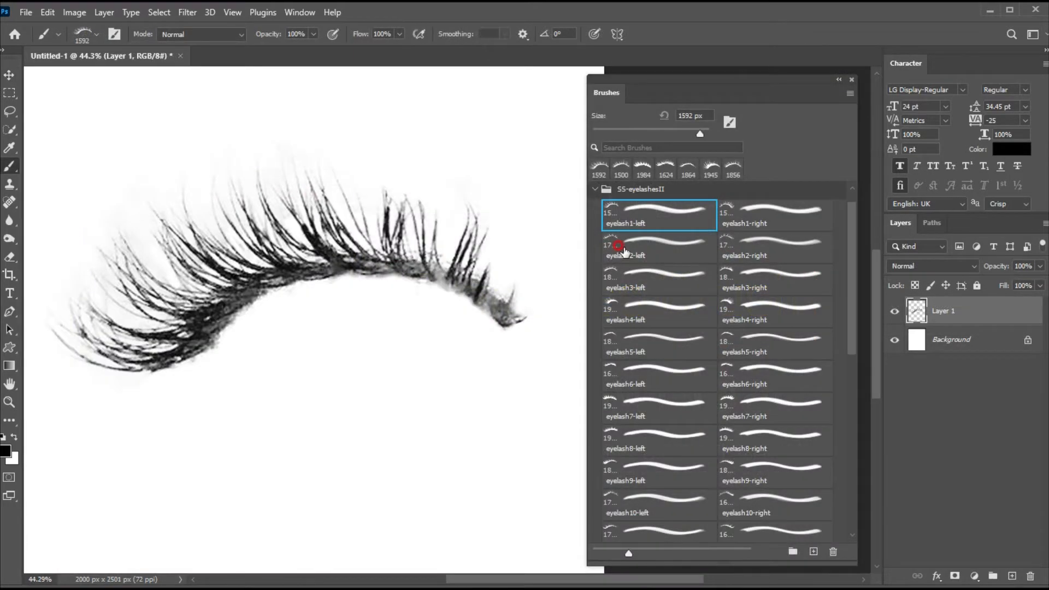
Step: Preview the SS-eyelashesII brushes on the blank canvas one after another, from eyelash2-left through eyelash12-left
{"action": "left_click", "coordinate": [638, 242]}
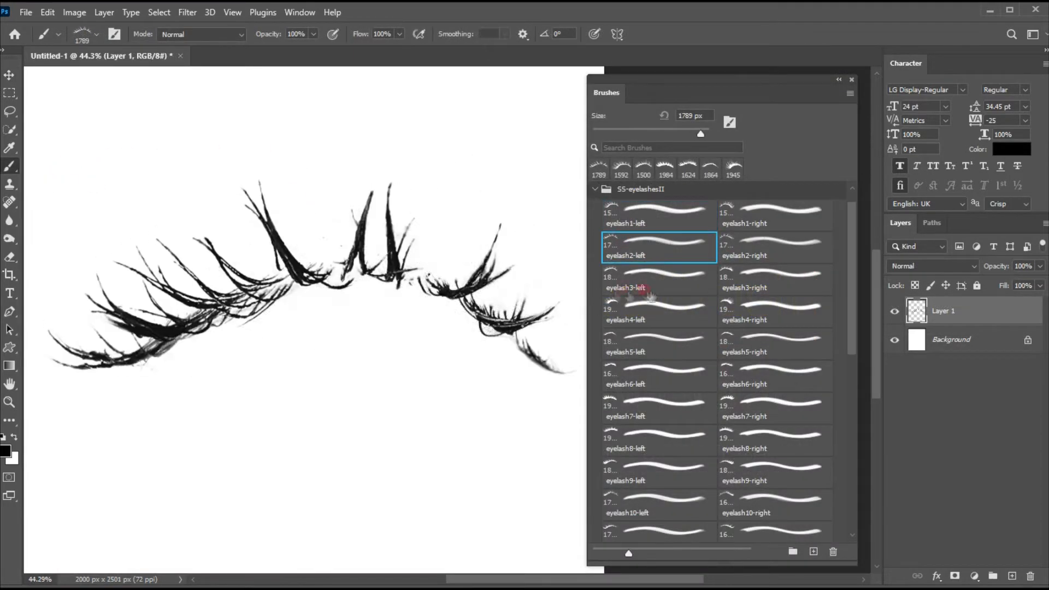
{"action": "left_click", "coordinate": [628, 276]}
{"action": "left_click", "coordinate": [622, 311]}
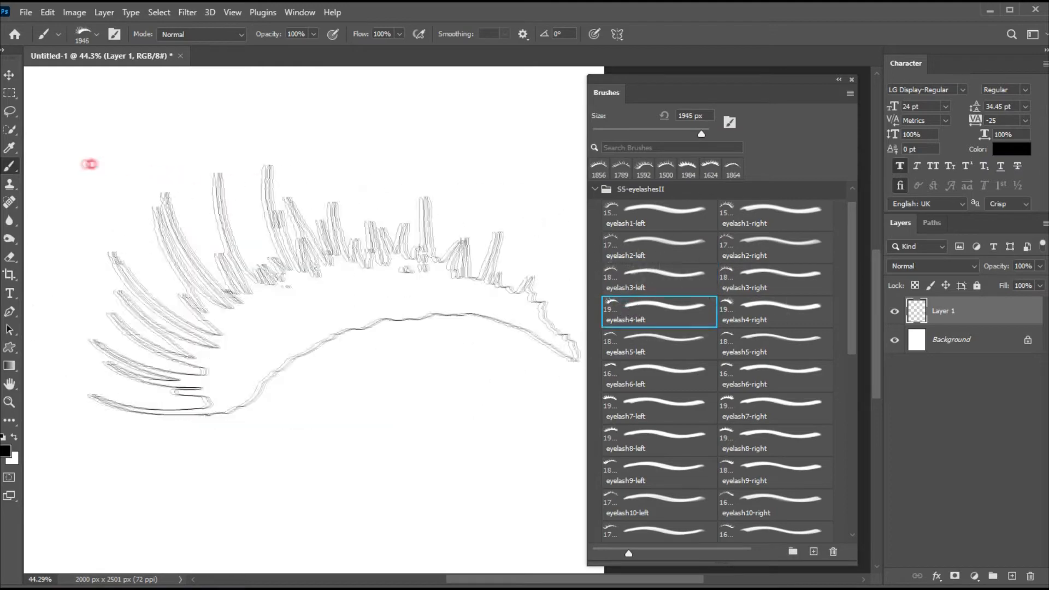
{"action": "left_click", "coordinate": [658, 341]}
{"action": "left_click", "coordinate": [628, 376]}
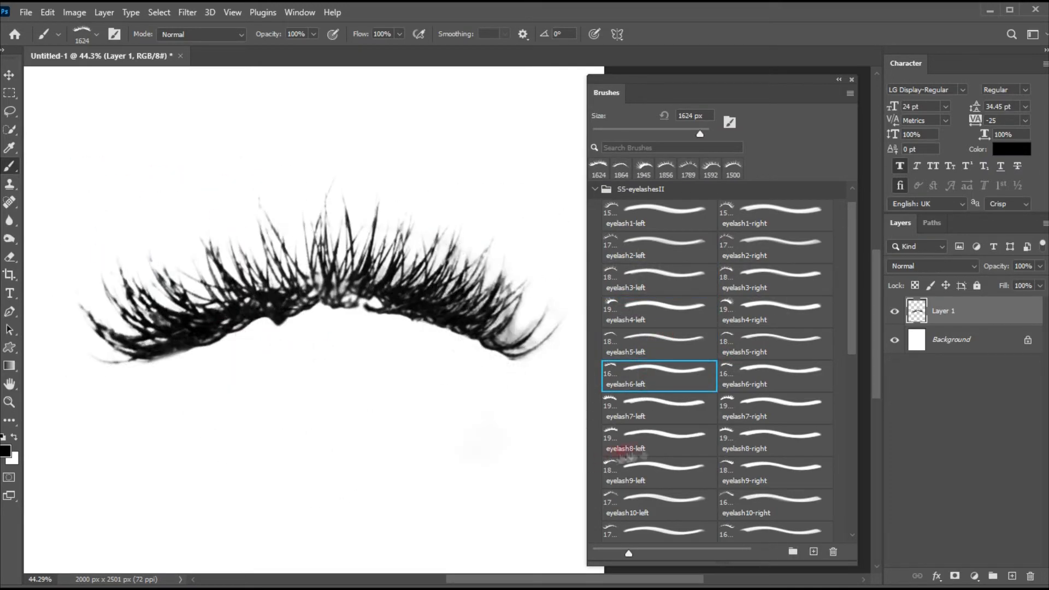
{"action": "left_click", "coordinate": [644, 407]}
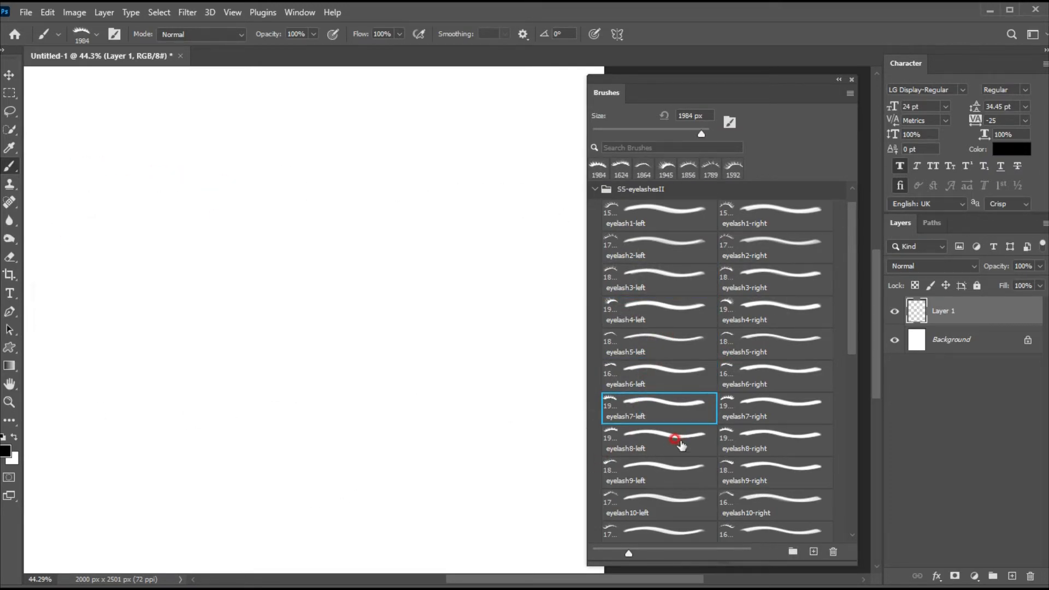
{"action": "left_click", "coordinate": [678, 440]}
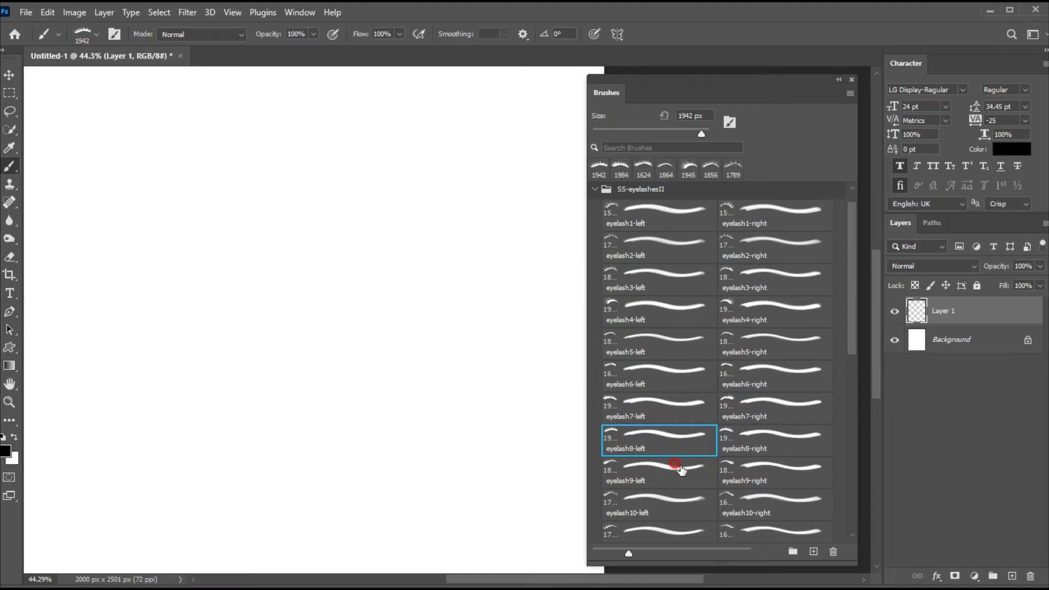
{"action": "left_click", "coordinate": [674, 470]}
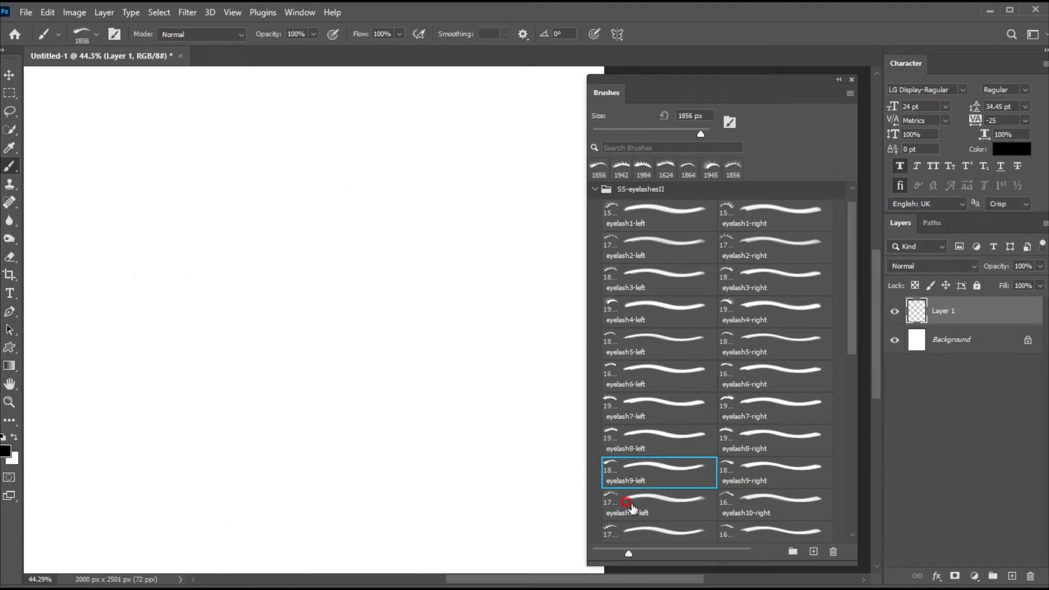
{"action": "scroll", "coordinate": [700, 484], "scroll_direction": "down", "scroll_amount": 2}
{"action": "left_click", "coordinate": [658, 453]}
{"action": "left_click", "coordinate": [658, 480]}
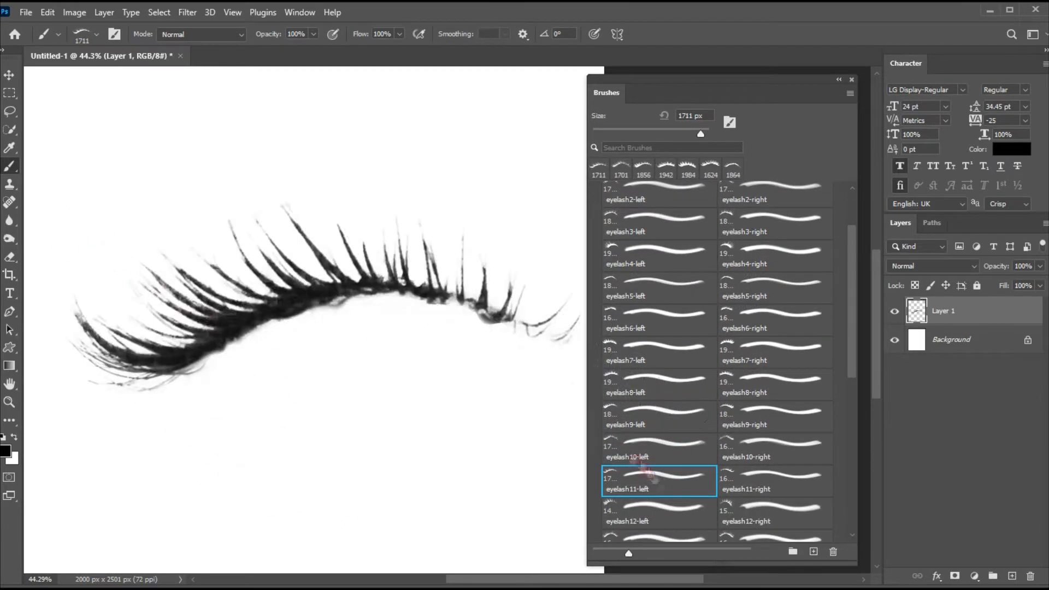
{"action": "left_click", "coordinate": [671, 508]}
{"action": "scroll", "coordinate": [710, 475], "scroll_direction": "down", "scroll_amount": 2}
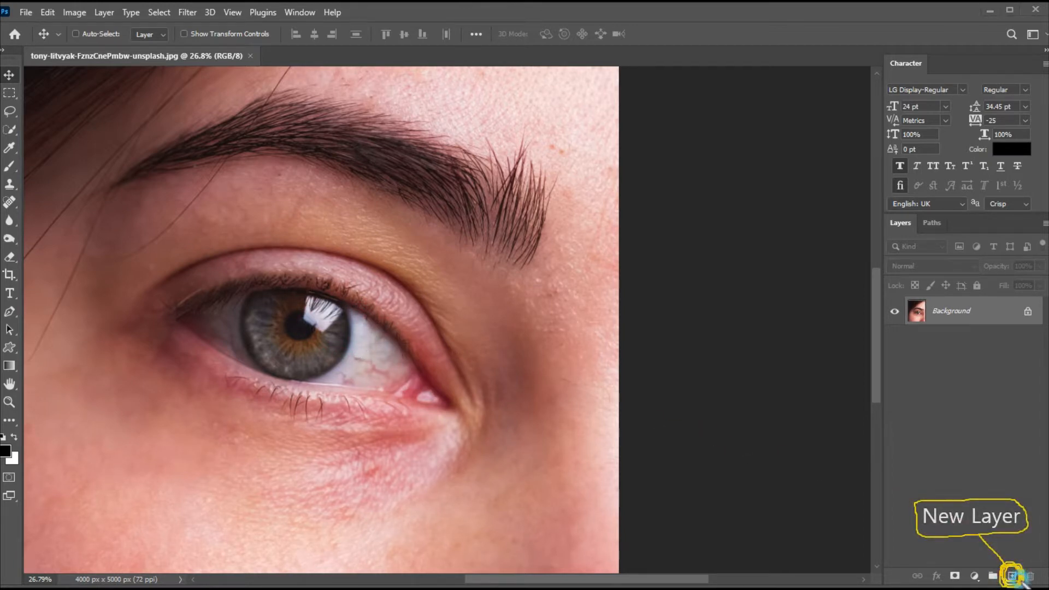
Step: Add a new layer above the eye photo and choose the eyelash1-left brush from the SS-eyelashesII set
{"action": "left_click", "coordinate": [1010, 576]}
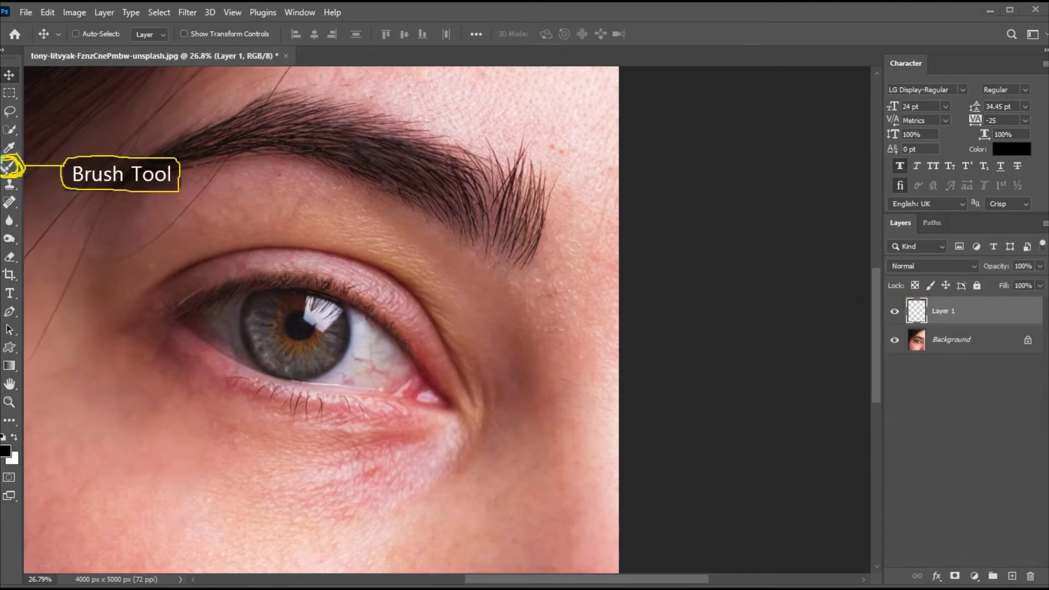
{"action": "left_click", "coordinate": [9, 166]}
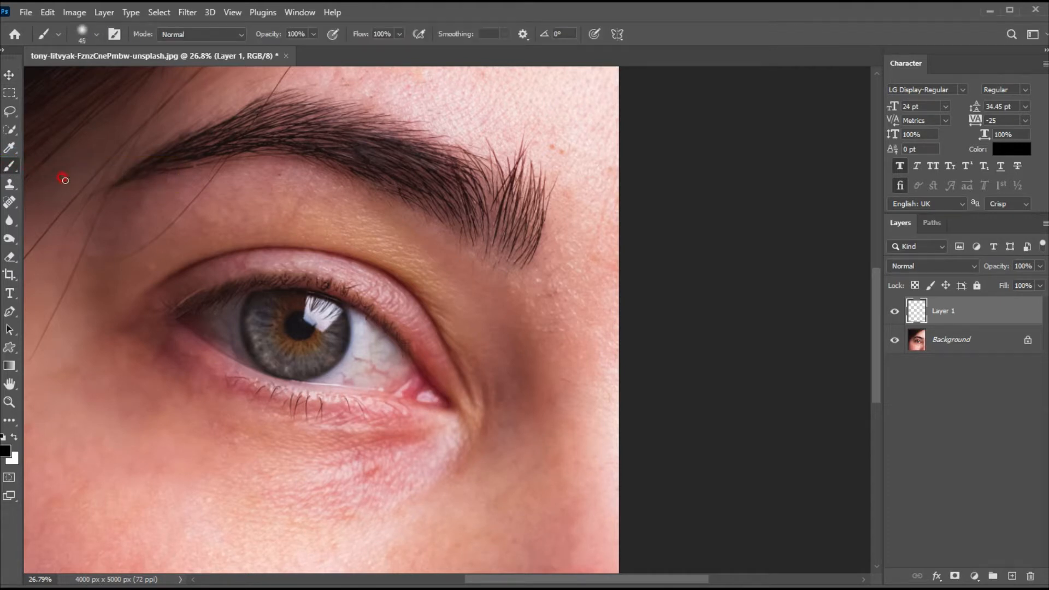
{"action": "left_click_drag", "start_coordinate": [623, 2], "coordinate": [647, 101]}
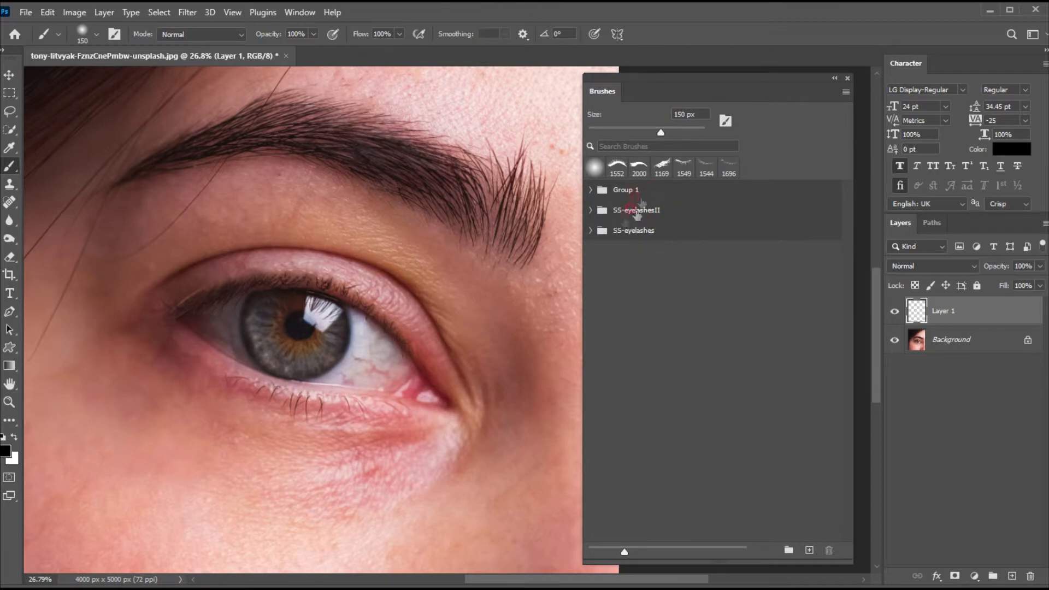
{"action": "left_click", "coordinate": [590, 211]}
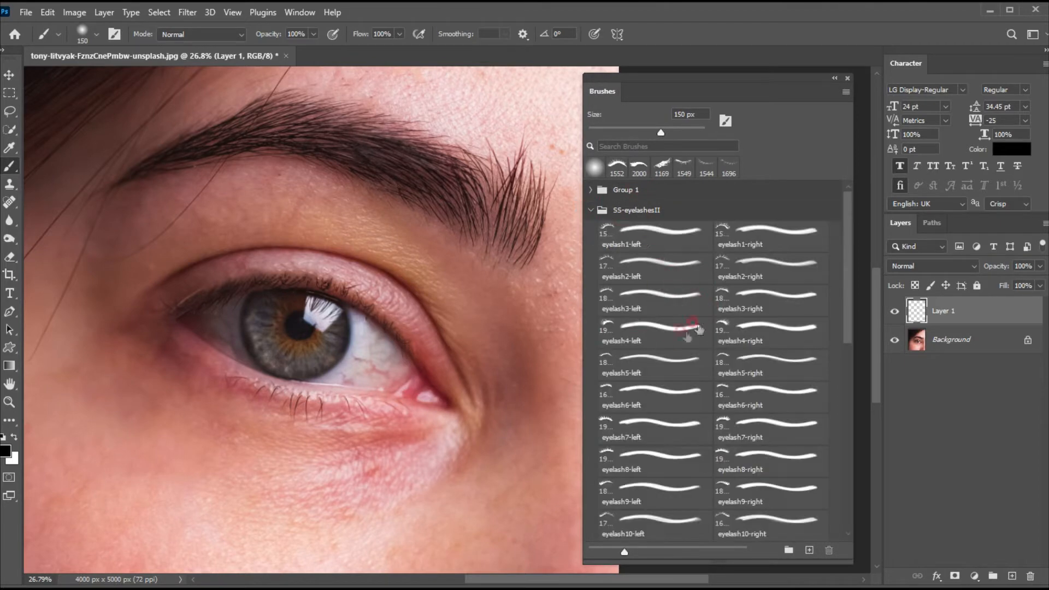
{"action": "left_click", "coordinate": [626, 237]}
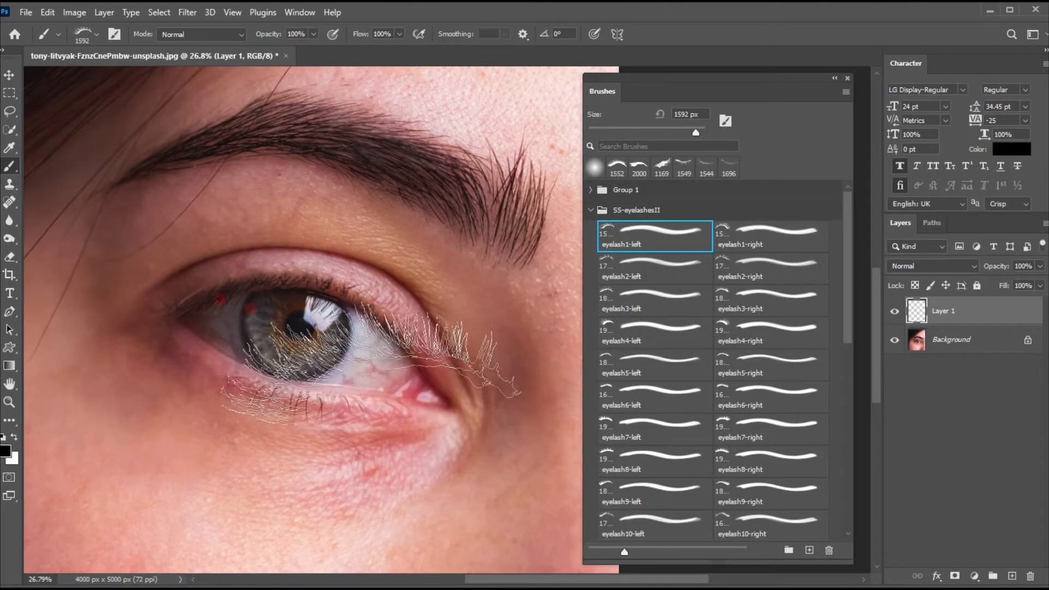
Step: Set the eyelash brush size to 2300 px to suit the upper eyelid
{"action": "key", "text": "bracketright"}
{"action": "key", "text": "bracketright"}
{"action": "key", "text": "bracketright"}
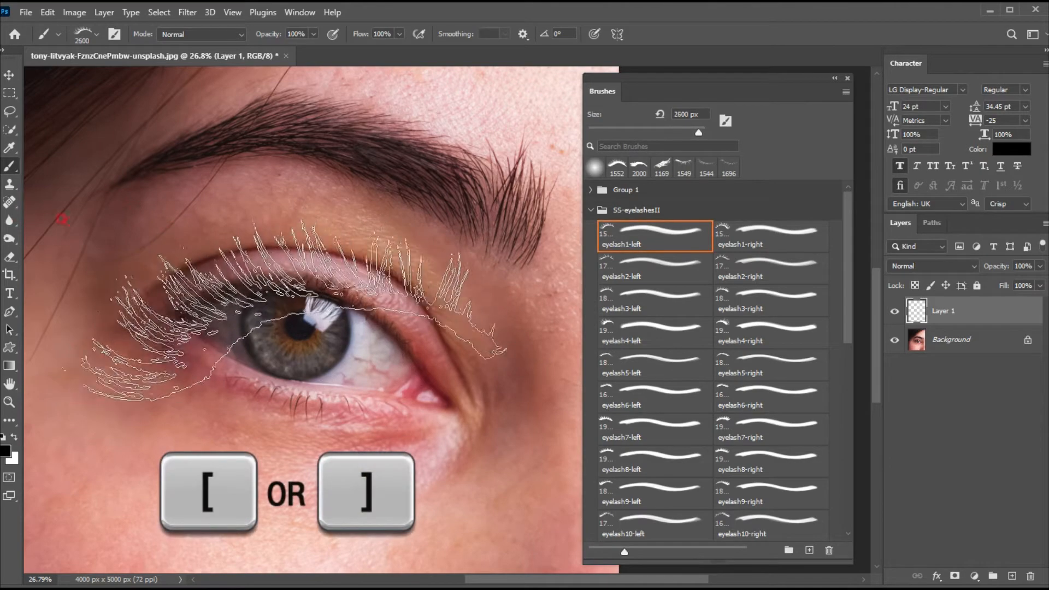
{"action": "key", "text": "bracketright"}
{"action": "key", "text": "bracketright"}
{"action": "key", "text": "bracketright"}
{"action": "key", "text": "bracketright"}
{"action": "key", "text": "bracketright"}
{"action": "key", "text": "bracketright"}
{"action": "key", "text": "bracketright"}
{"action": "key", "text": "bracketright"}
{"action": "key", "text": "bracketleft"}
{"action": "key", "text": "bracketleft"}
{"action": "key", "text": "bracketleft"}
{"action": "key", "text": "bracketleft"}
Step: Try different rotation angles for the eyelash brush tip in both directions over the upper eyelid
{"action": "key", "text": "Right"}
{"action": "key", "text": "Right"}
{"action": "key", "text": "Right"}
{"action": "key", "text": "Right"}
{"action": "key", "text": "Right"}
{"action": "key", "text": "Right"}
{"action": "key", "text": "Right"}
{"action": "key", "text": "Right"}
{"action": "key", "text": "Right"}
{"action": "key", "text": "Right"}
{"action": "key", "text": "Right"}
{"action": "key", "text": "Right"}
{"action": "key", "text": "Right"}
{"action": "key", "text": "Right"}
{"action": "key", "text": "Right"}
{"action": "key", "text": "Right"}
{"action": "key", "text": "Right"}
{"action": "key", "text": "Right"}
{"action": "key", "text": "Right"}
{"action": "key", "text": "Right"}
{"action": "key", "text": "Left"}
{"action": "key", "text": "Left"}
{"action": "key", "text": "Left"}
{"action": "key", "text": "Left"}
{"action": "key", "text": "Left"}
{"action": "key", "text": "Left"}
{"action": "key", "text": "Left"}
{"action": "key", "text": "Left"}
{"action": "key", "text": "Left"}
{"action": "key", "text": "Left"}
{"action": "key", "text": "Left"}
{"action": "key", "text": "Left"}
{"action": "key", "text": "Left"}
{"action": "key", "text": "Left"}
{"action": "key", "text": "Left"}
{"action": "key", "text": "Left"}
{"action": "key", "text": "Left"}
{"action": "key", "text": "Left"}
{"action": "key", "text": "Left"}
{"action": "key", "text": "Left"}
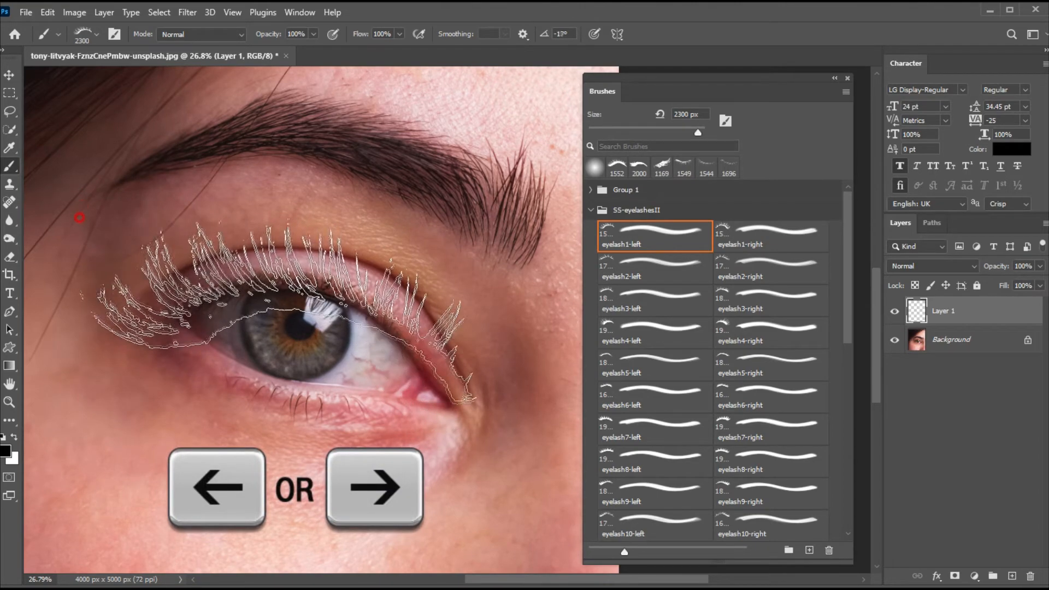
{"action": "key", "text": "Right"}
{"action": "key", "text": "Right"}
{"action": "key", "text": "Right"}
{"action": "key", "text": "Right"}
{"action": "key", "text": "Right"}
{"action": "key", "text": "Right"}
{"action": "key", "text": "Right"}
{"action": "key", "text": "Right"}
{"action": "key", "text": "Right"}
{"action": "key", "text": "Right"}
{"action": "key", "text": "Right"}
{"action": "key", "text": "Right"}
{"action": "key", "text": "Right"}
{"action": "key", "text": "Right"}
{"action": "key", "text": "Right"}
{"action": "key", "text": "Right"}
{"action": "key", "text": "Right"}
{"action": "key", "text": "Right"}
{"action": "key", "text": "Right"}
{"action": "key", "text": "Right"}
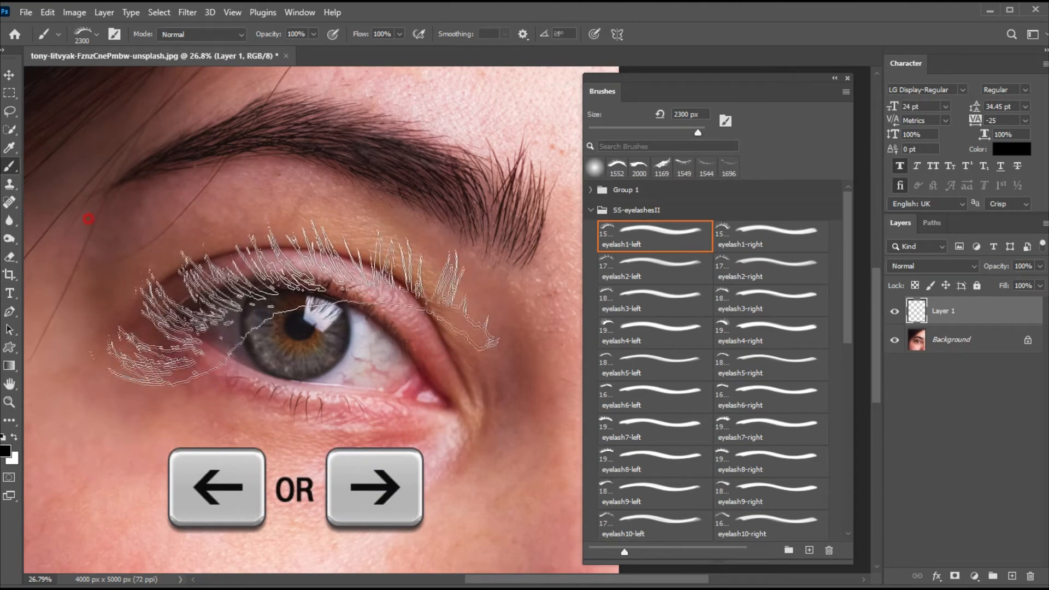
{"action": "key", "text": "Right"}
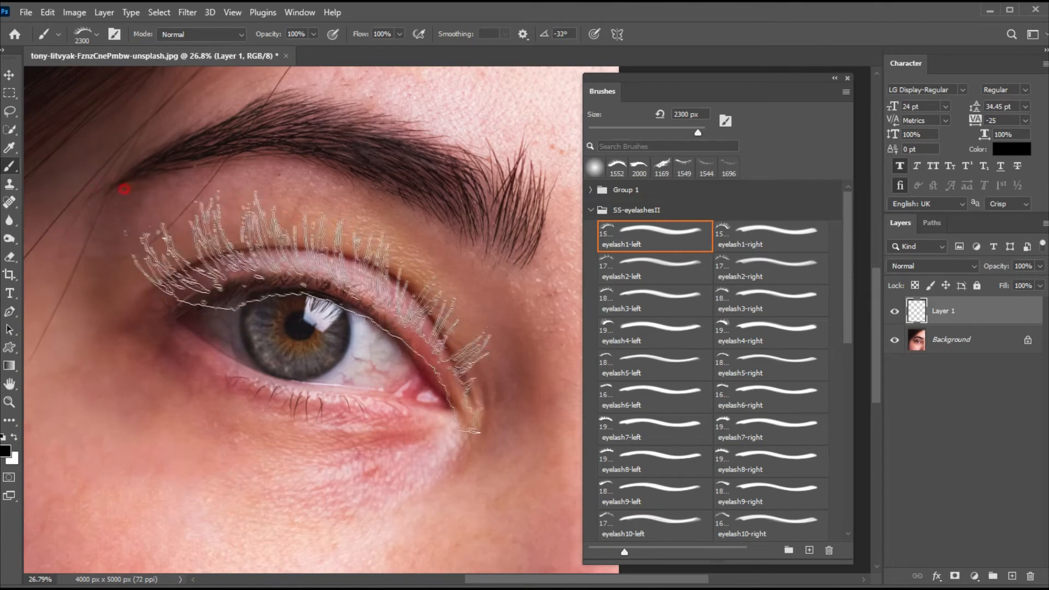
{"action": "key", "text": "Right"}
Step: Set the brush to about -22° and 2300 px, and stamp the lashes once along the upper eyelid
{"action": "key", "text": "["}
{"action": "key", "text": "Left"}
{"action": "key", "text": "Left"}
{"action": "key", "text": "Left"}
{"action": "key", "text": "Left"}
{"action": "key", "text": "Left"}
{"action": "key", "text": "Left"}
{"action": "key", "text": "Left"}
{"action": "key", "text": "Left"}
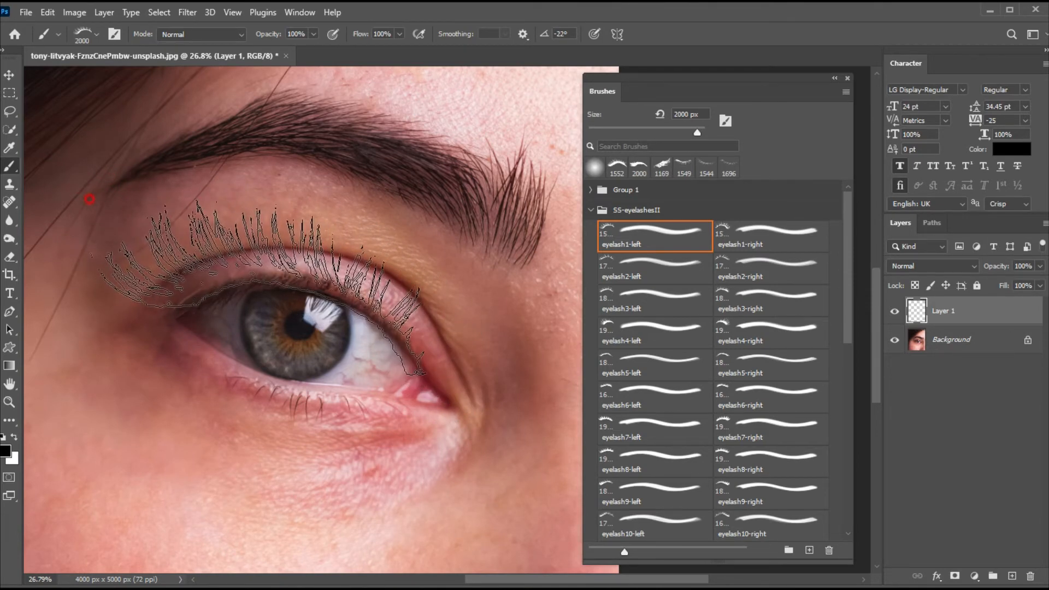
{"action": "key", "text": "]"}
{"action": "key", "text": "]"}
{"action": "key", "text": "]"}
{"action": "left_click", "coordinate": [254, 282]}
Step: Start Puppet Warp on the eyelash layer and place pins along the lash line from the outer corner inward
{"action": "left_click", "coordinate": [9, 74]}
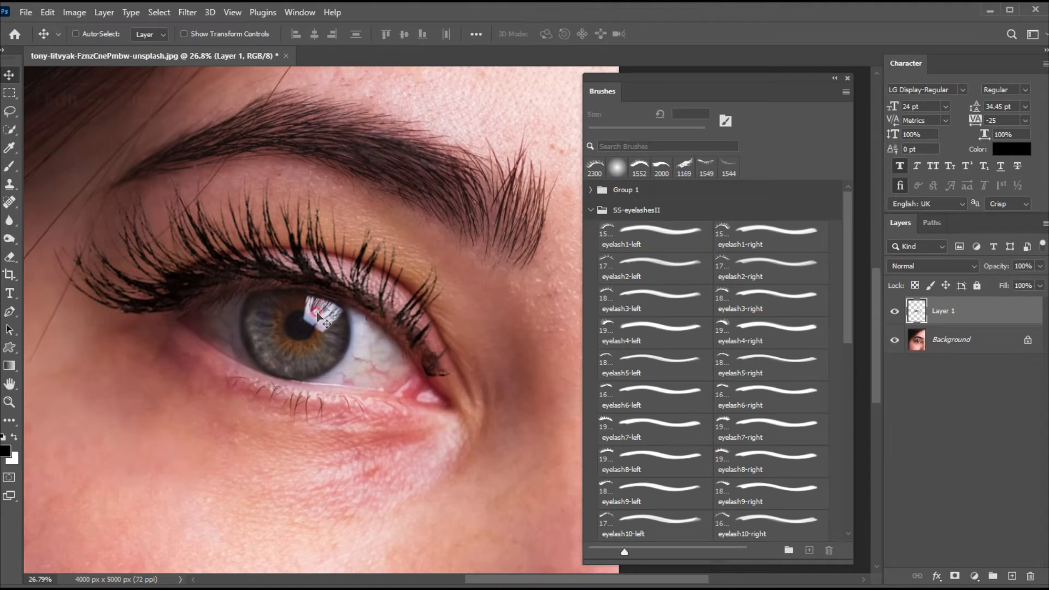
{"action": "left_click", "coordinate": [46, 12]}
{"action": "left_click", "coordinate": [77, 293]}
{"action": "left_click", "coordinate": [156, 304]}
{"action": "left_click", "coordinate": [199, 276]}
{"action": "left_click", "coordinate": [275, 268]}
{"action": "left_click", "coordinate": [342, 288]}
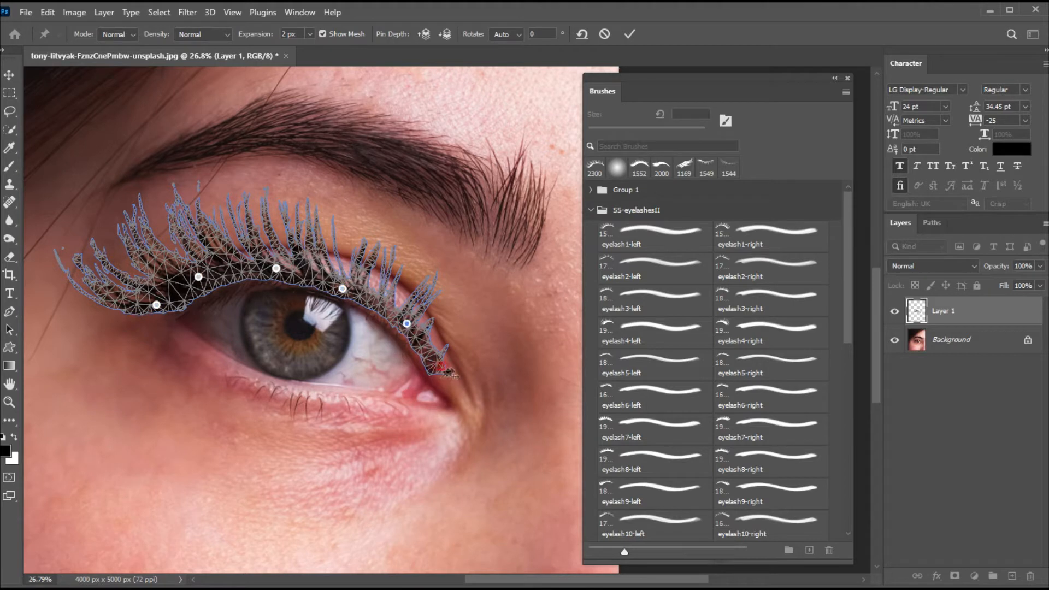
Step: Pin the inner lash end, shift the pins so the lash line follows the eyelid, and commit the warp
{"action": "left_click_drag", "start_coordinate": [432, 362], "coordinate": [433, 368]}
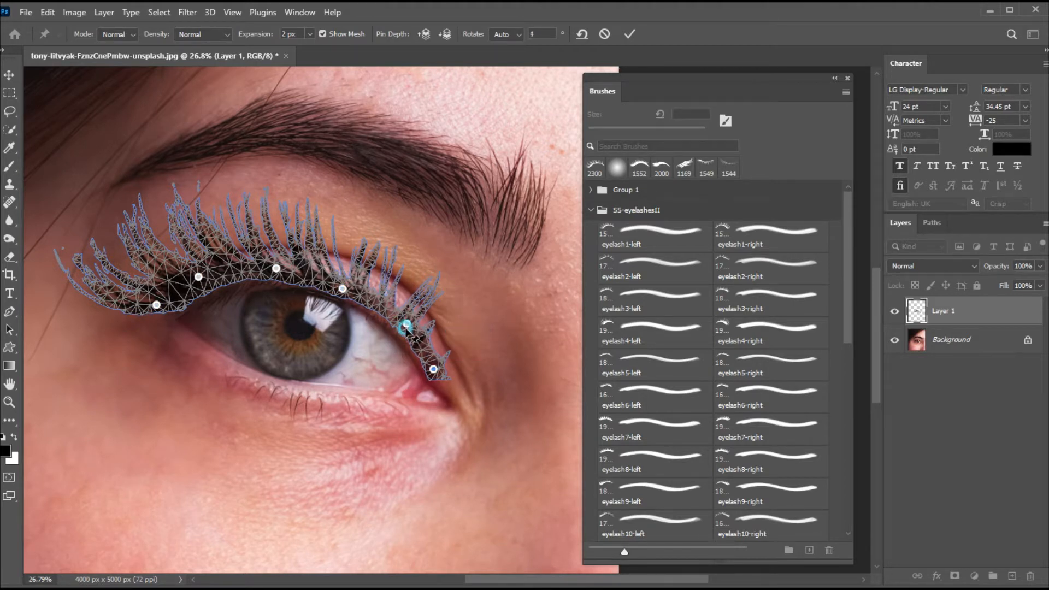
{"action": "left_click_drag", "start_coordinate": [406, 323], "coordinate": [404, 331]}
{"action": "left_click_drag", "start_coordinate": [431, 370], "coordinate": [433, 372]}
{"action": "left_click_drag", "start_coordinate": [198, 276], "coordinate": [200, 282]}
{"action": "left_click_drag", "start_coordinate": [275, 267], "coordinate": [274, 268]}
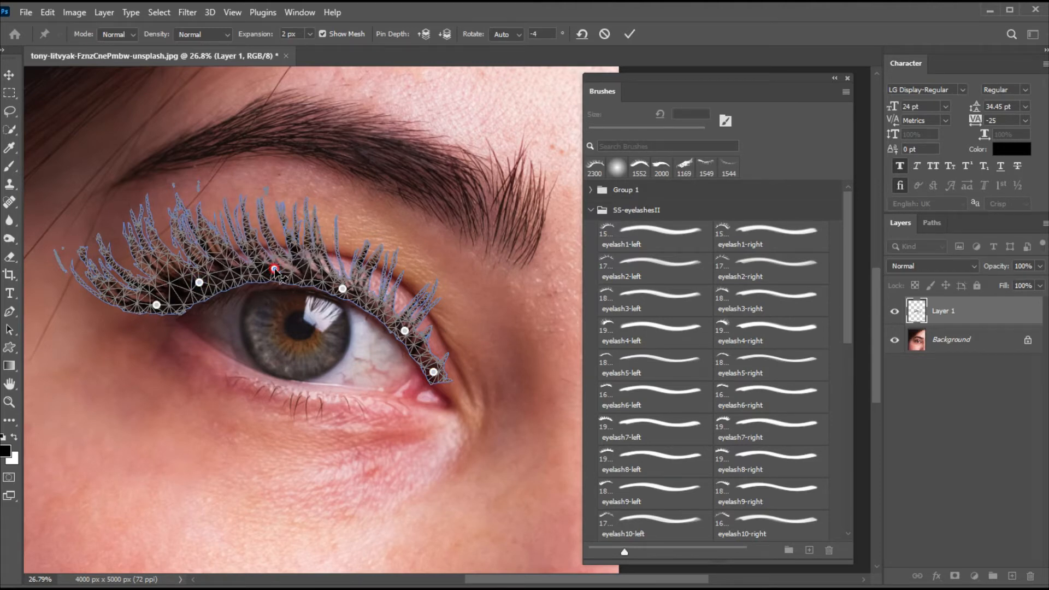
{"action": "left_click", "coordinate": [629, 33]}
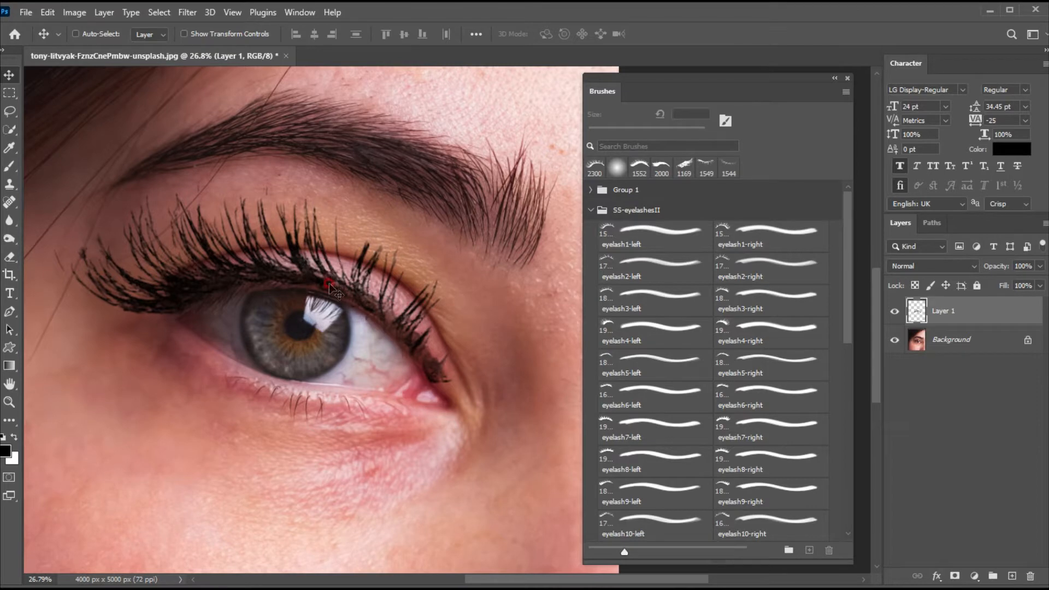
Step: Apply a Gaussian Blur with a radius of 2.0 pixels to the eyelash layer
{"action": "left_click", "coordinate": [187, 12]}
{"action": "mouse_move", "coordinate": [288, 192]}
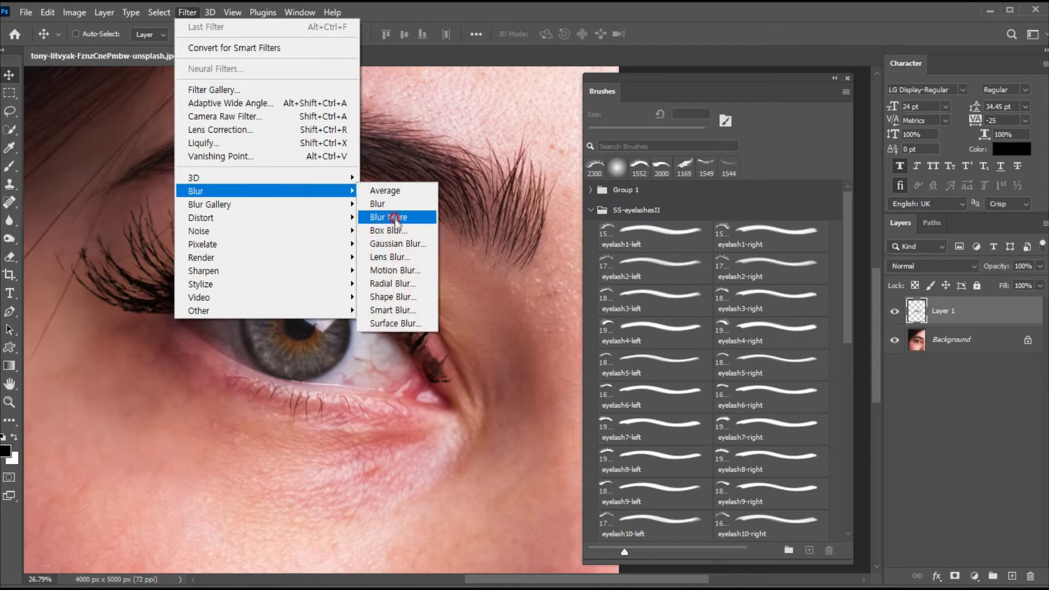
{"action": "left_click", "coordinate": [397, 244]}
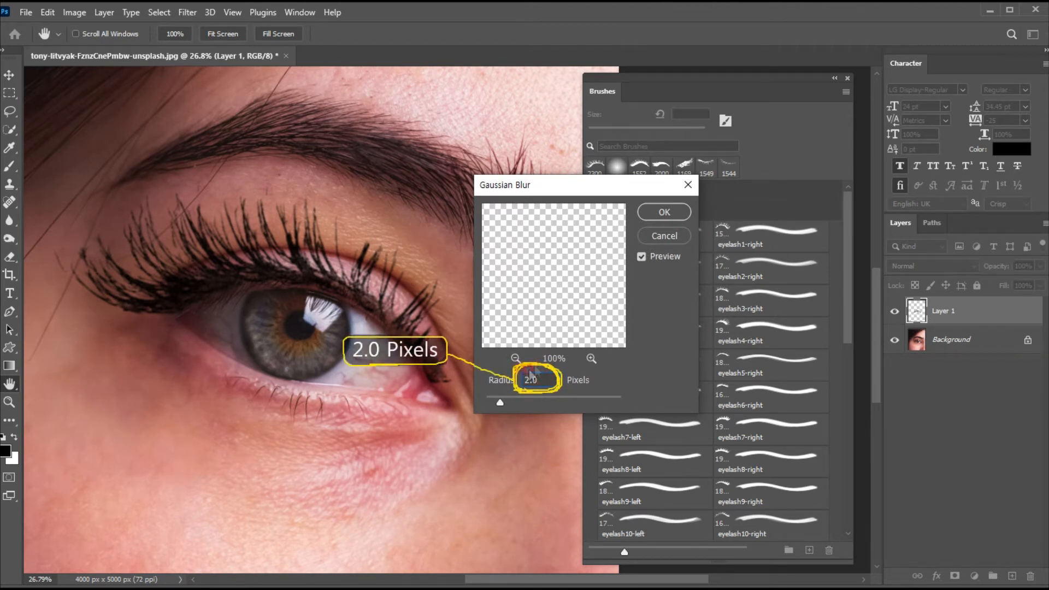
{"action": "left_click", "coordinate": [652, 214]}
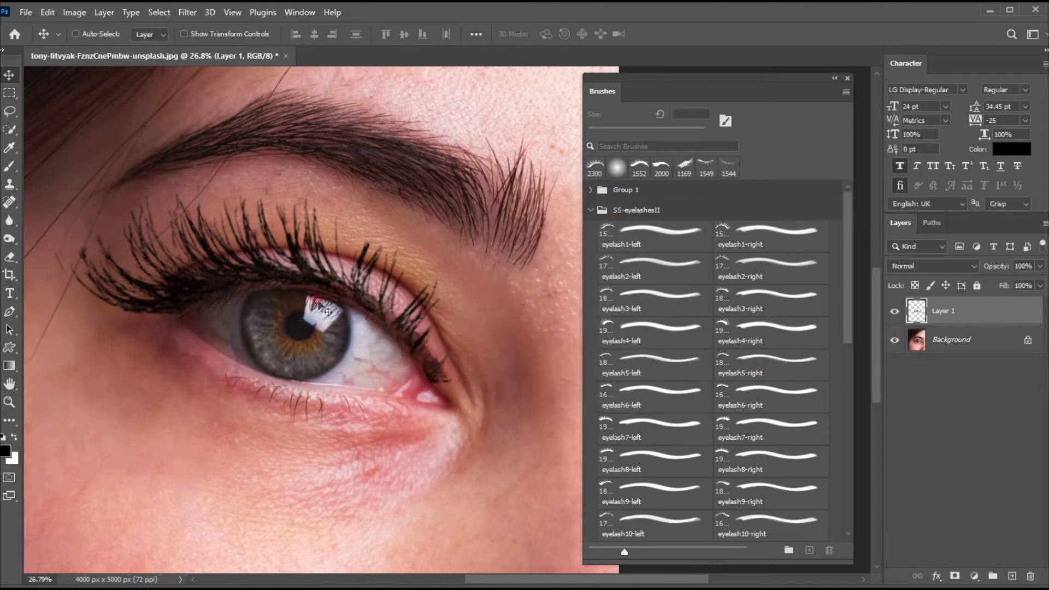
Step: Add 10% uniform, monochromatic noise to the eyelash layer
{"action": "left_click", "coordinate": [186, 13]}
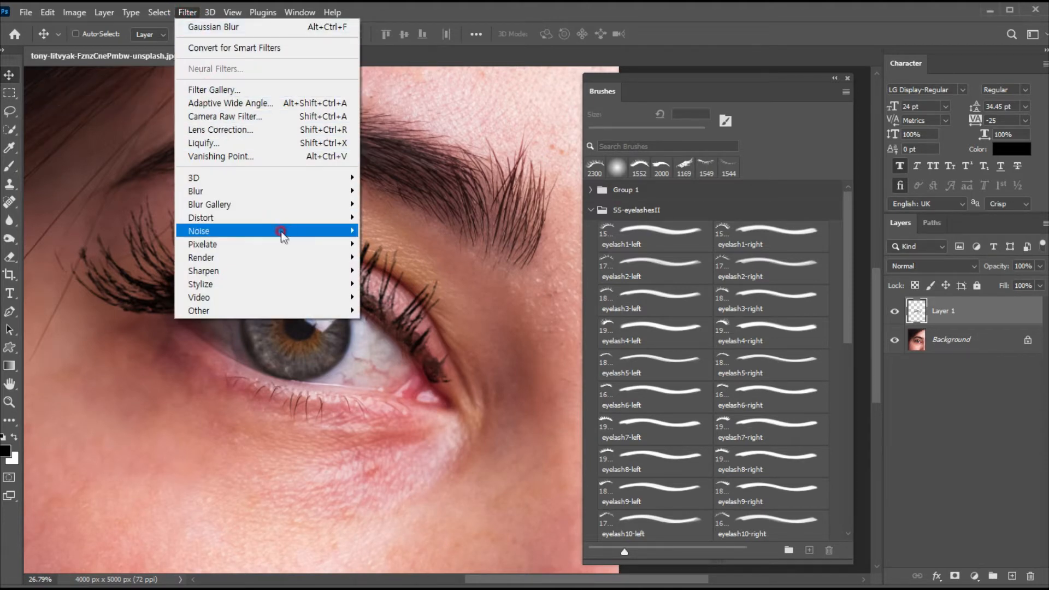
{"action": "mouse_move", "coordinate": [282, 232]}
{"action": "left_click", "coordinate": [385, 230]}
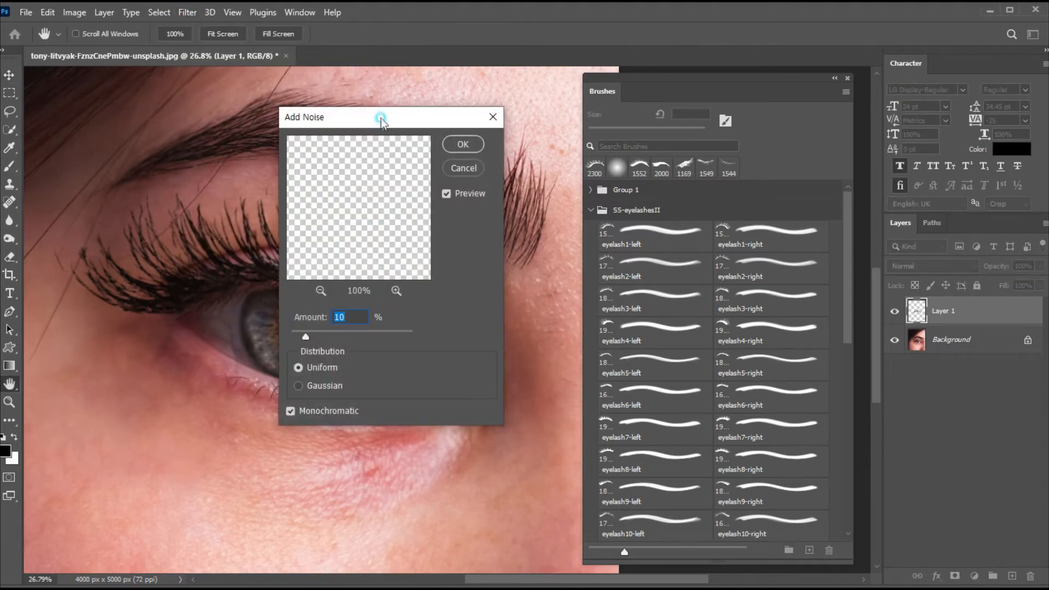
{"action": "left_click_drag", "start_coordinate": [381, 112], "coordinate": [555, 157]}
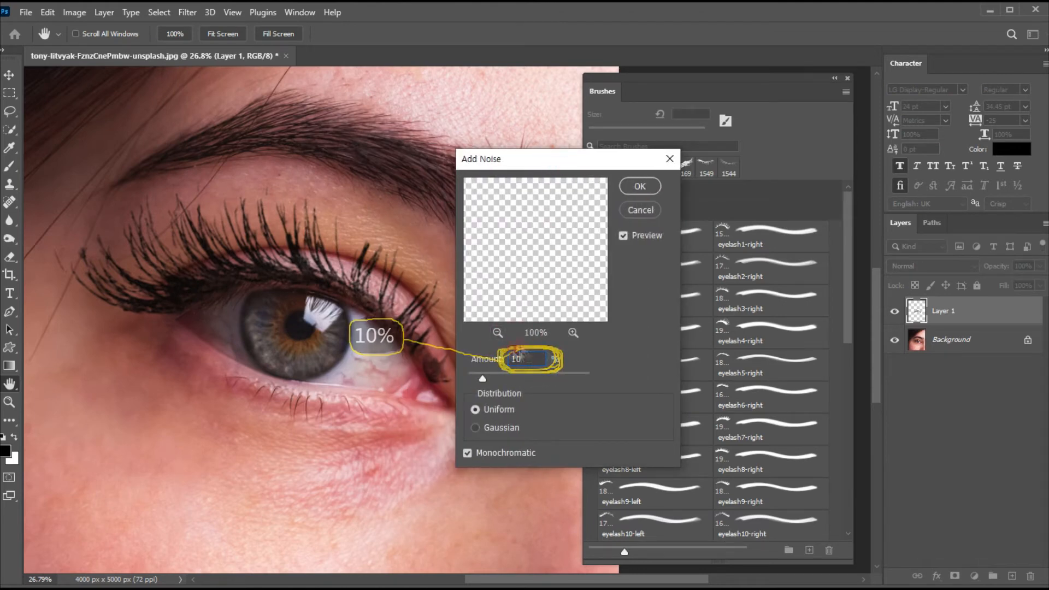
{"action": "left_click", "coordinate": [640, 188]}
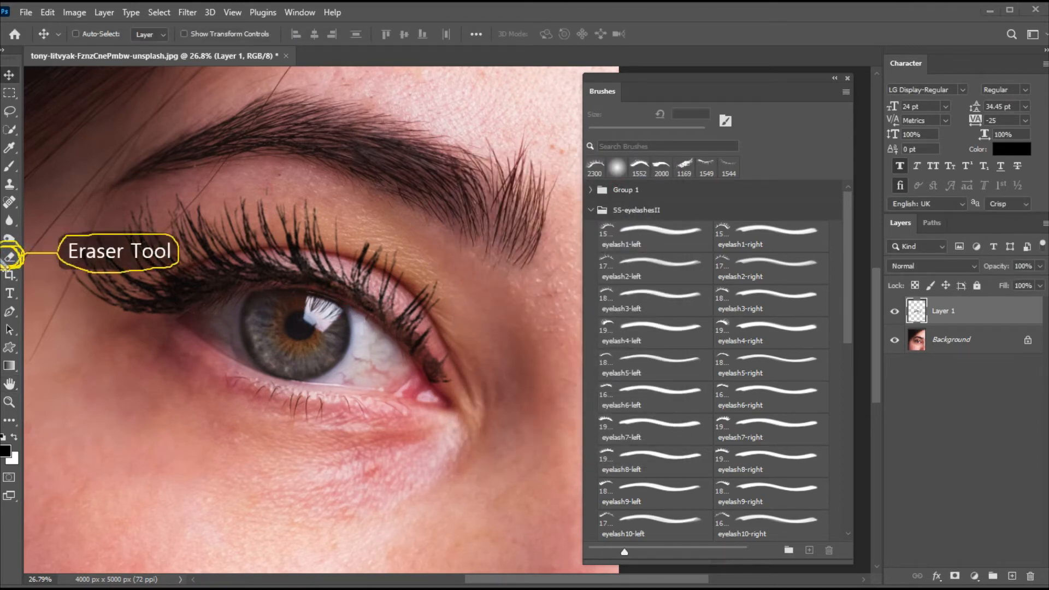
Step: Erase the outermost lash tips and the inner-corner lashes with a soft 250 px Eraser at 30% flow
{"action": "left_click", "coordinate": [8, 256]}
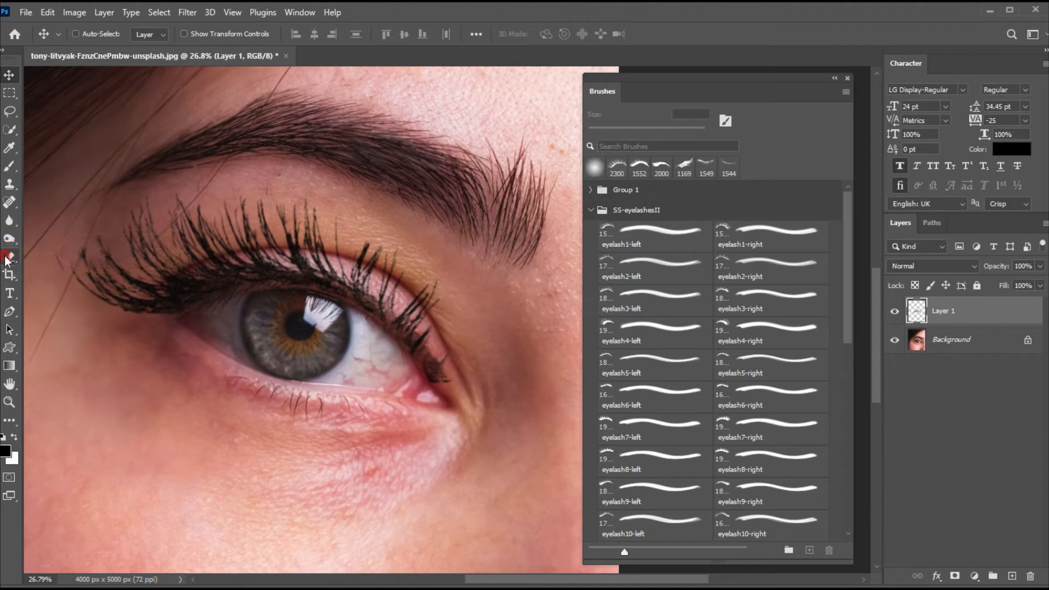
{"action": "key", "text": "bracketright"}
{"action": "key", "text": "bracketright"}
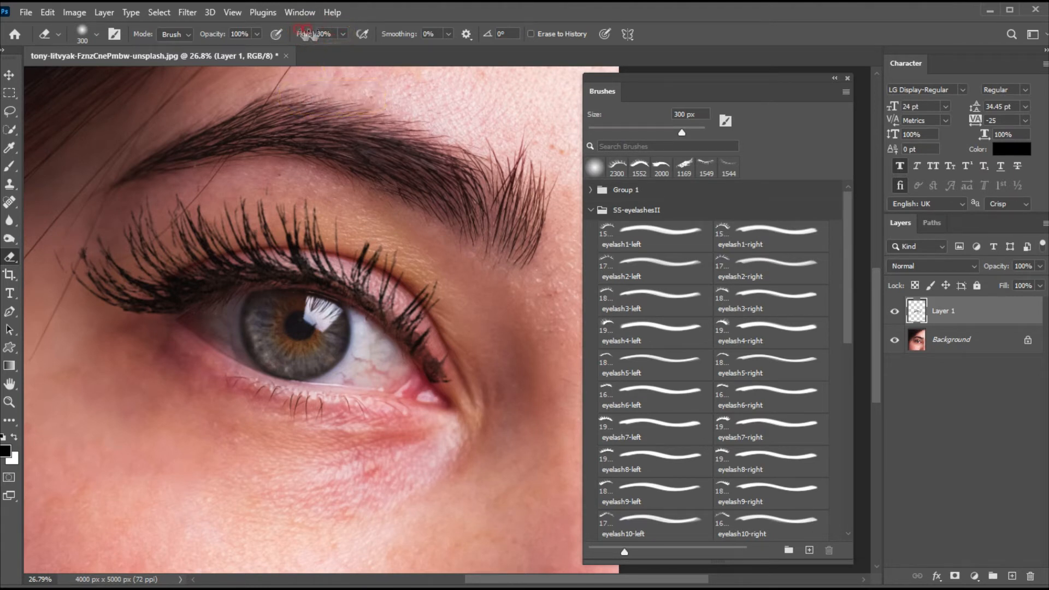
{"action": "key", "text": "bracketleft"}
{"action": "mouse_move", "coordinate": [57, 268]}
{"action": "left_mouse_down"}
{"action": "mouse_move", "coordinate": [63, 231]}
{"action": "mouse_move", "coordinate": [48, 215]}
{"action": "mouse_move", "coordinate": [73, 243]}
{"action": "left_mouse_up"}
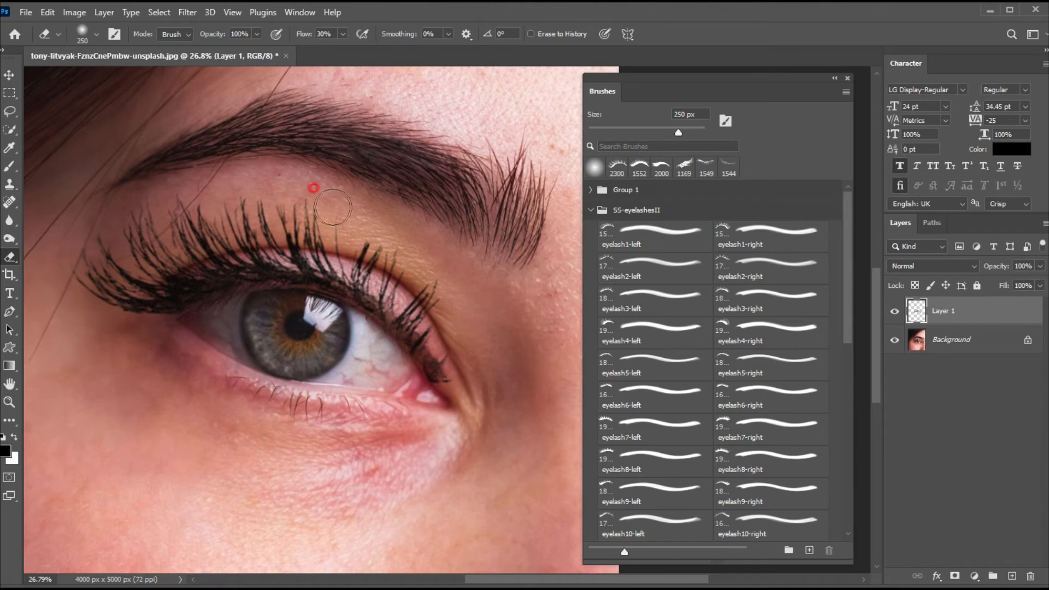
{"action": "mouse_move", "coordinate": [462, 369]}
{"action": "left_mouse_down"}
{"action": "mouse_move", "coordinate": [429, 374]}
{"action": "mouse_move", "coordinate": [431, 344]}
{"action": "mouse_move", "coordinate": [445, 353]}
{"action": "left_mouse_up"}
{"action": "left_click", "coordinate": [449, 345]}
{"action": "left_click", "coordinate": [432, 257]}
Step: Try the Eraser at 500 px, and reduce it to 175 px for softening the lash line above the iris
{"action": "key", "text": "]"}
{"action": "key", "text": "]"}
{"action": "key", "text": "]"}
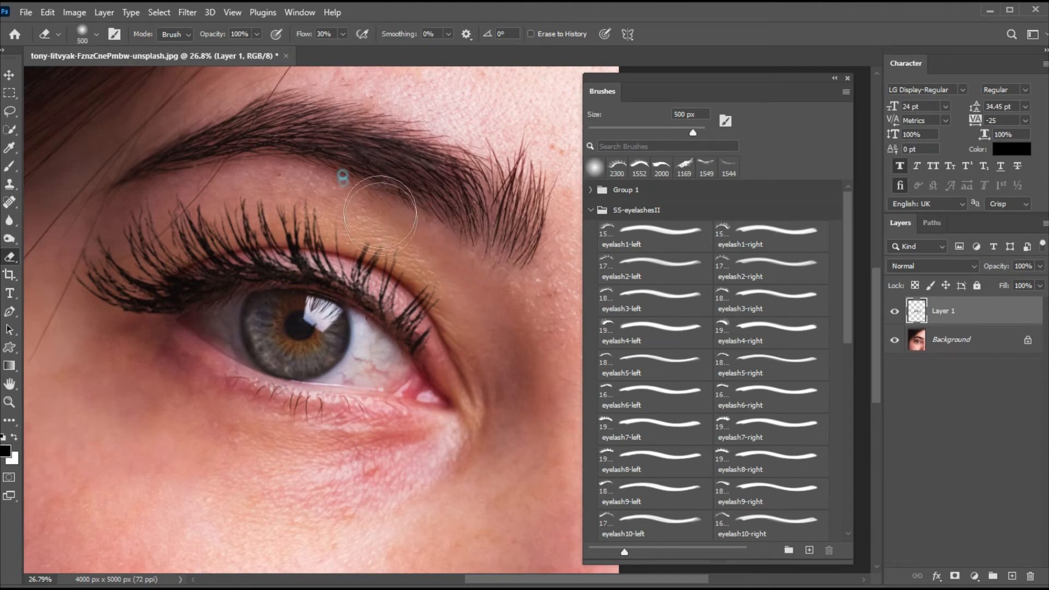
{"action": "key", "text": "["}
{"action": "key", "text": "["}
{"action": "key", "text": "["}
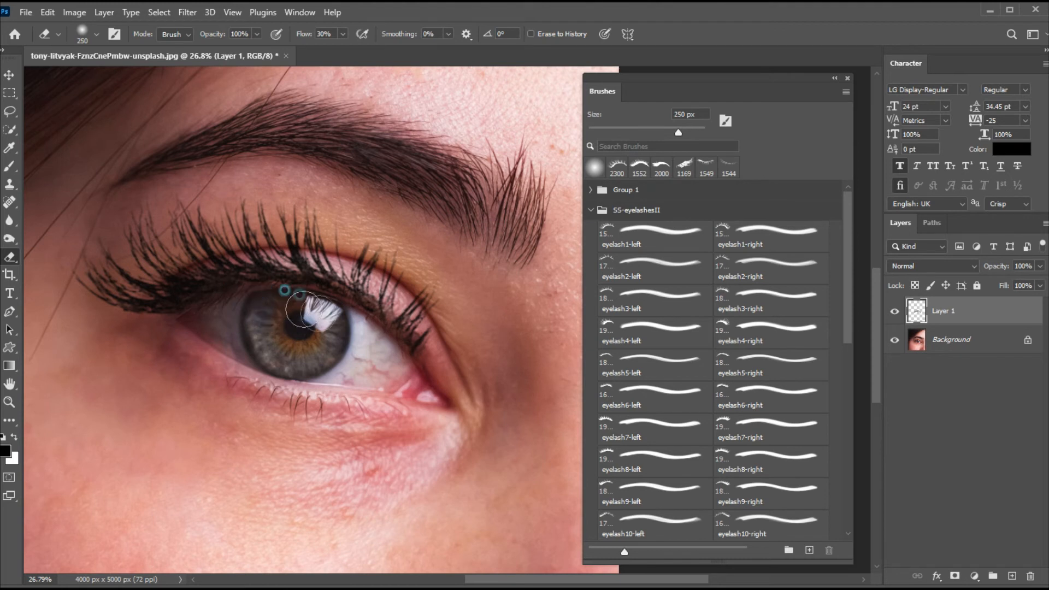
{"action": "key", "text": "["}
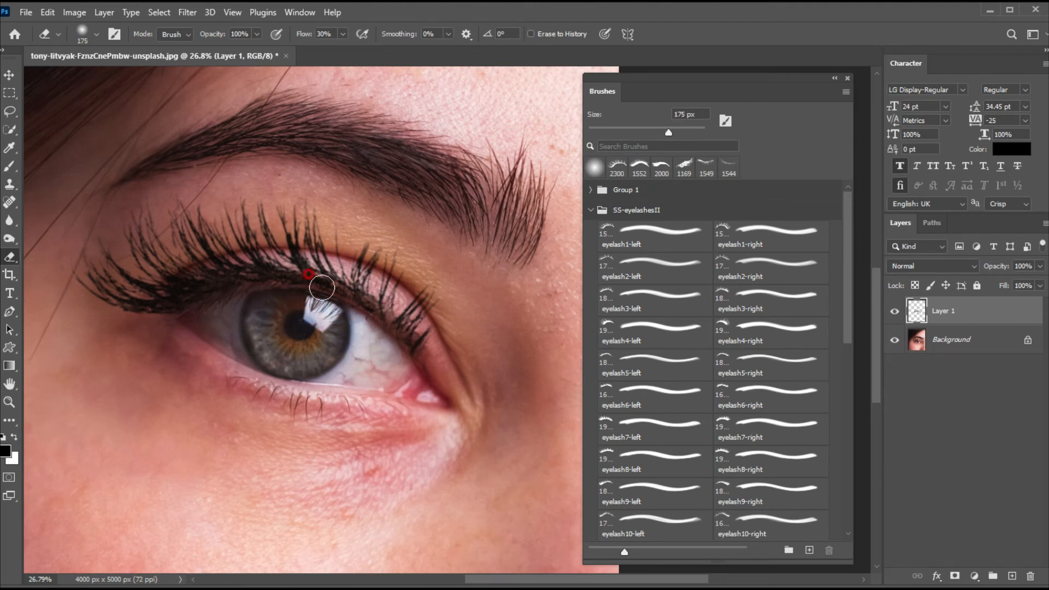